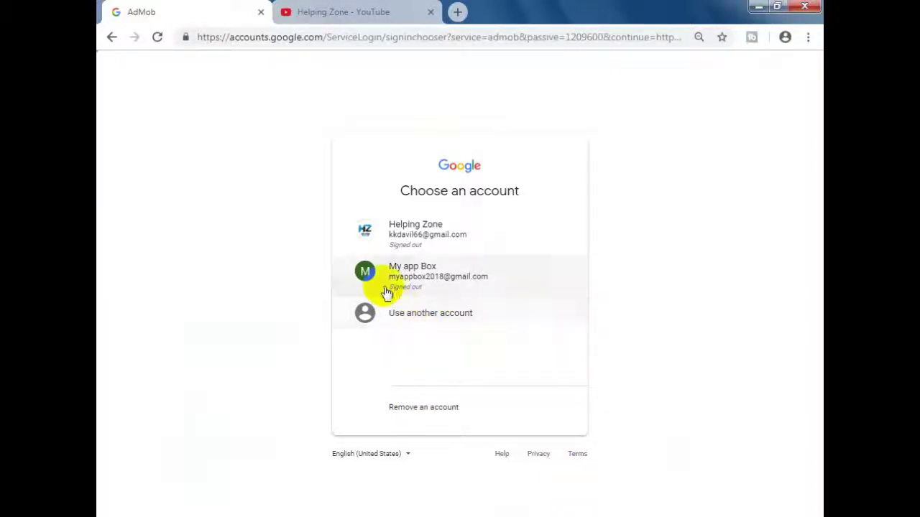
Sign in to AdMob with another Google account using its e-mail and password, and finish the account recovery page without updating it.
left_click(401, 314)
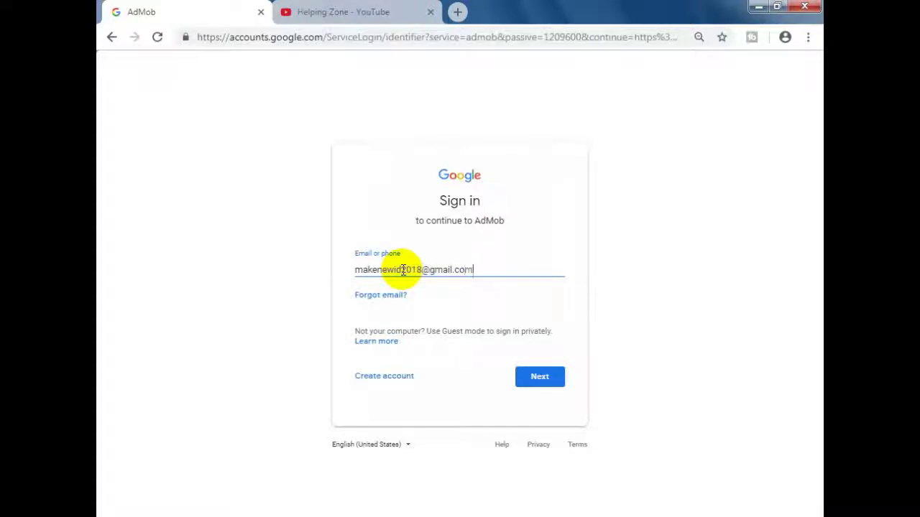
left_click(533, 377)
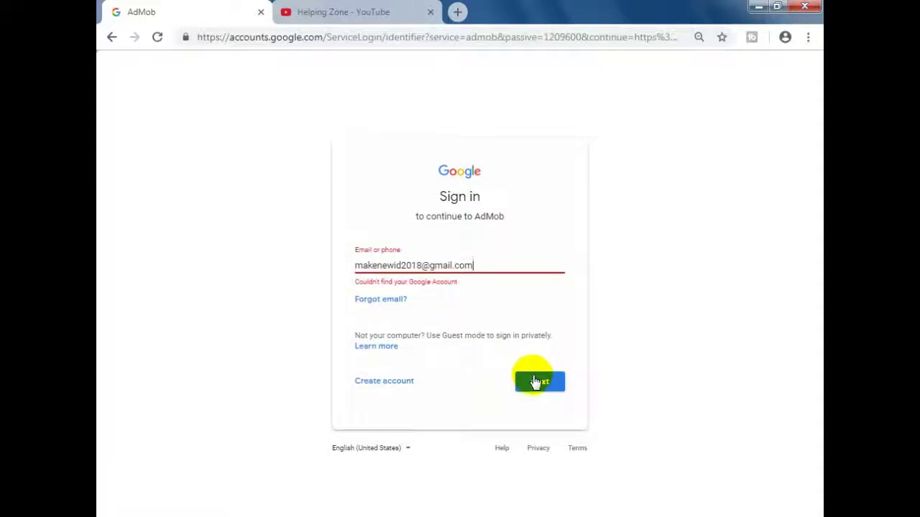
left_click(400, 265)
key("BackSpace")
key("BackSpace")
left_click(540, 383)
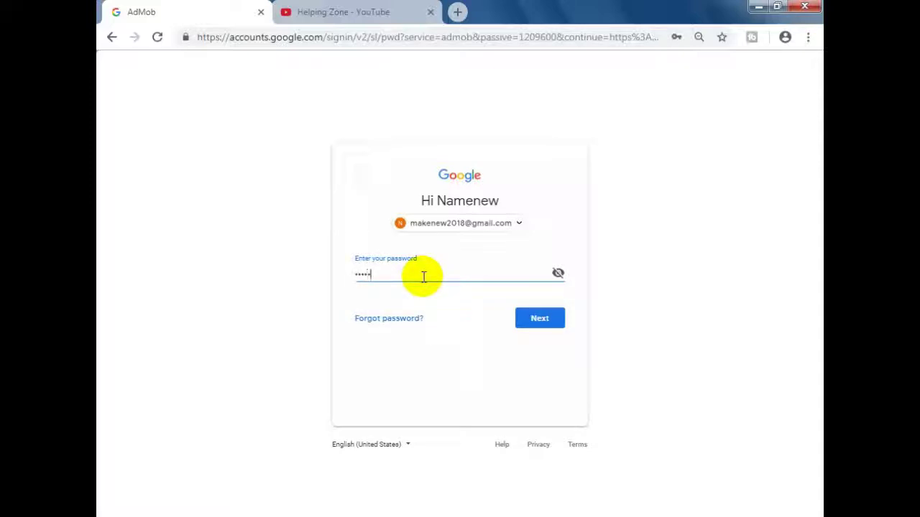
key("Return")
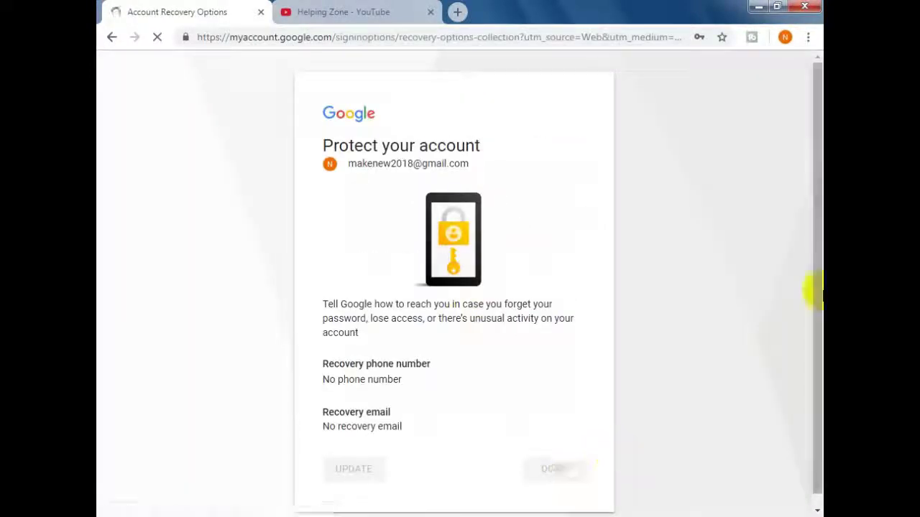
left_click_drag(811, 287, 816, 336)
left_click(553, 460)
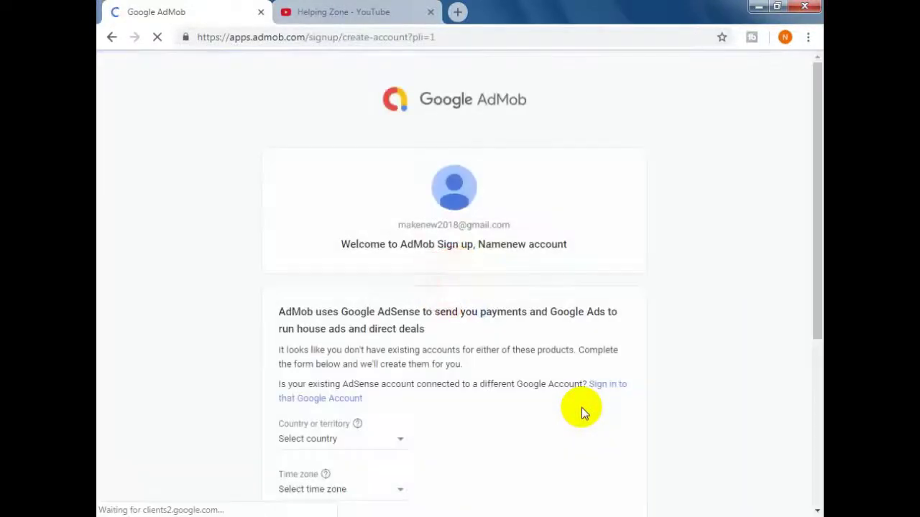
Set the country or territory to Pakistan in the AdMob sign-up form.
scroll(812, 181, "down", 1)
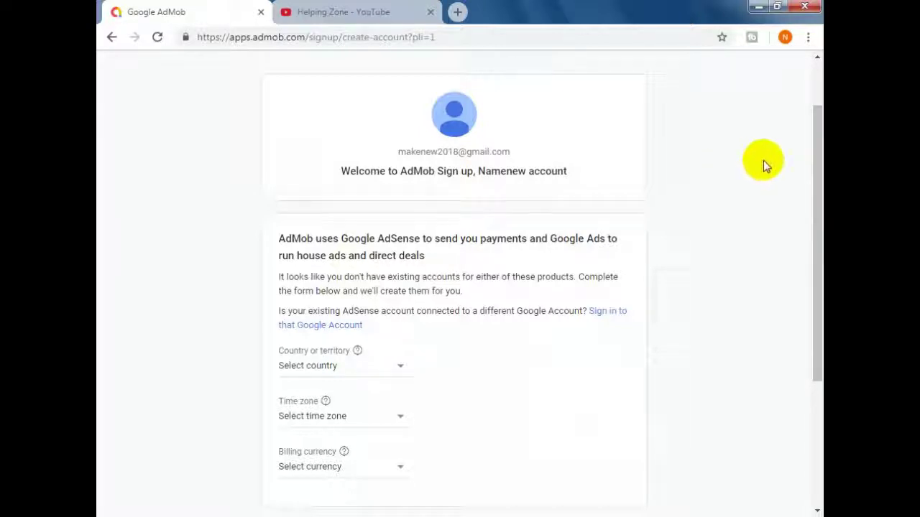
left_click_drag(815, 160, 811, 263)
left_click(383, 212)
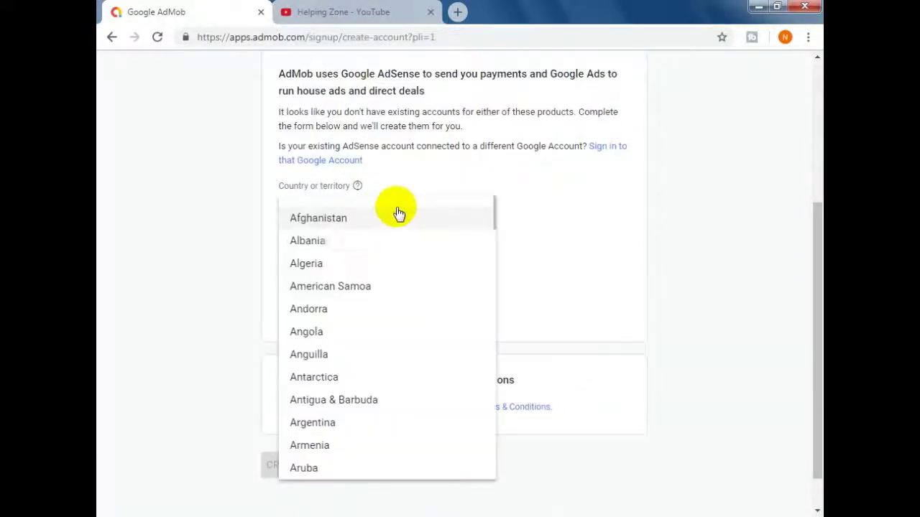
scroll(343, 403, "down", 15)
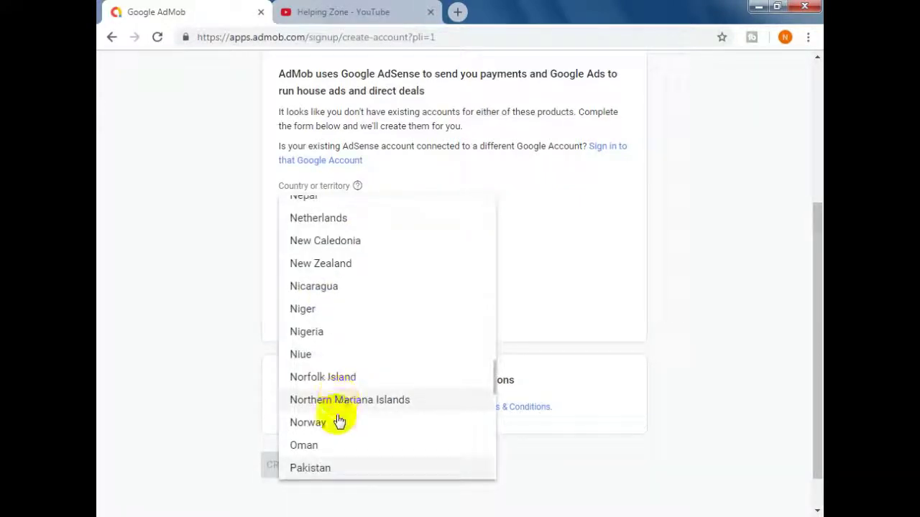
left_click(329, 474)
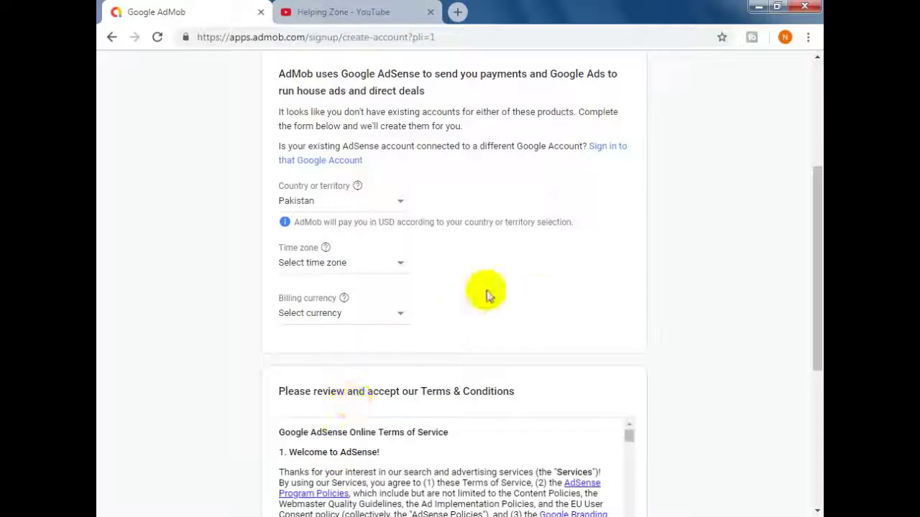
Set the time zone to (UTC+05:00) Karachi and the billing currency to US Dollar (USD US$).
left_click(396, 274)
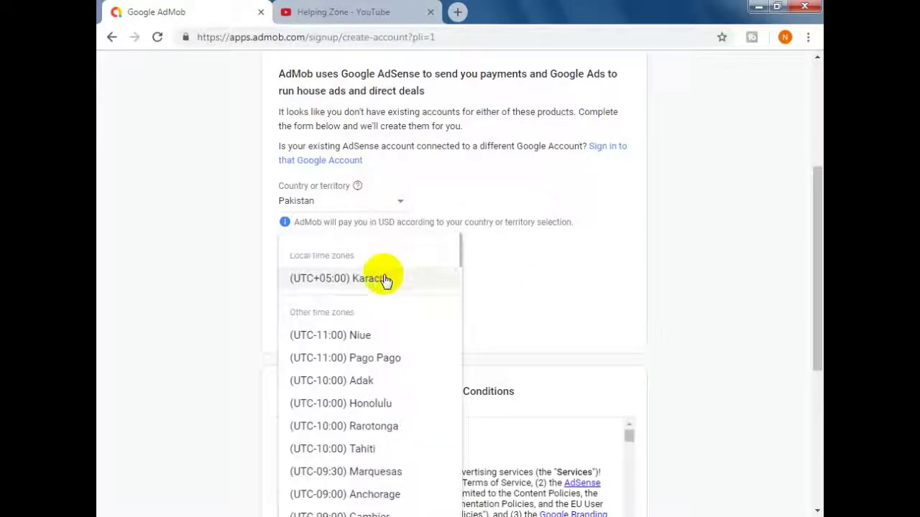
left_click(371, 285)
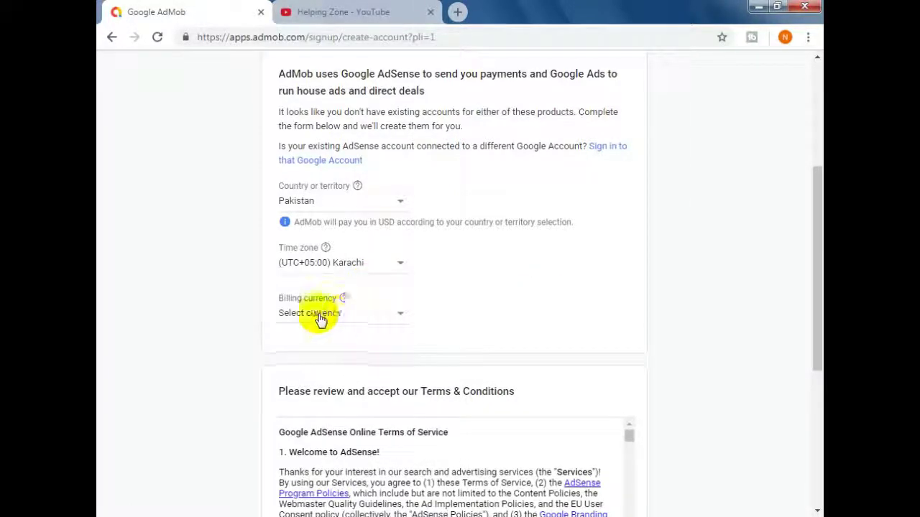
left_click(396, 317)
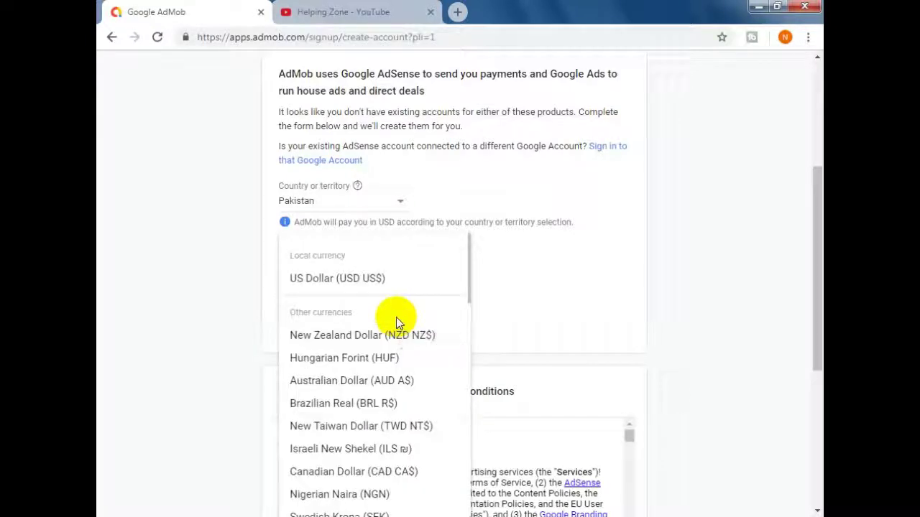
left_click(325, 282)
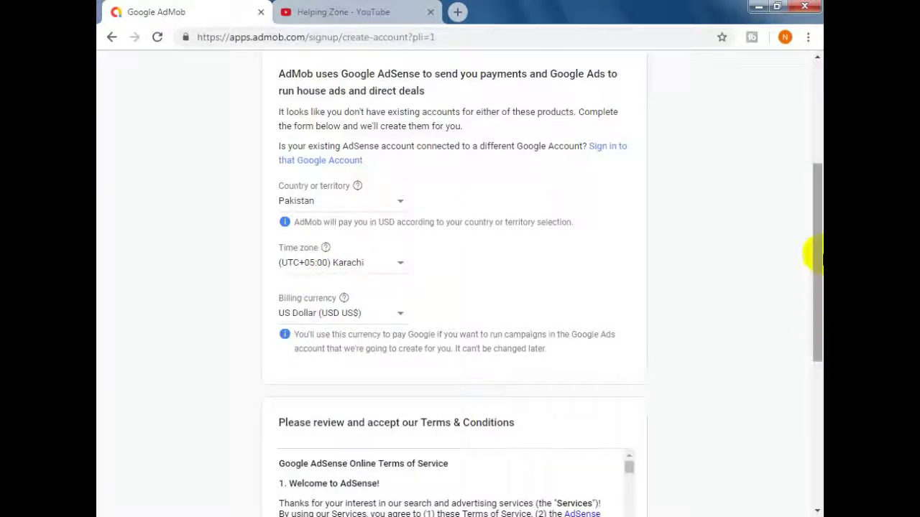
Agree to the AdSense Terms & Conditions and create the AdMob account.
left_click_drag(810, 251, 812, 375)
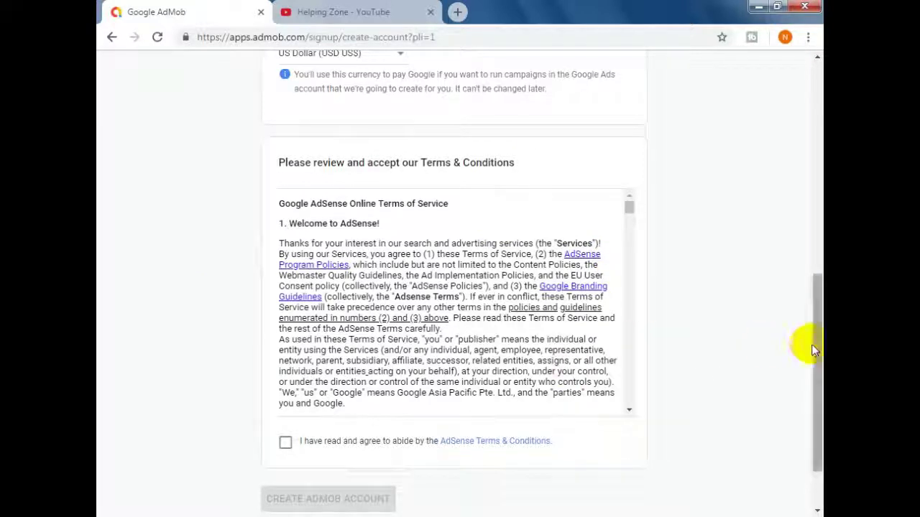
scroll(813, 352, "down", 2)
left_click(286, 367)
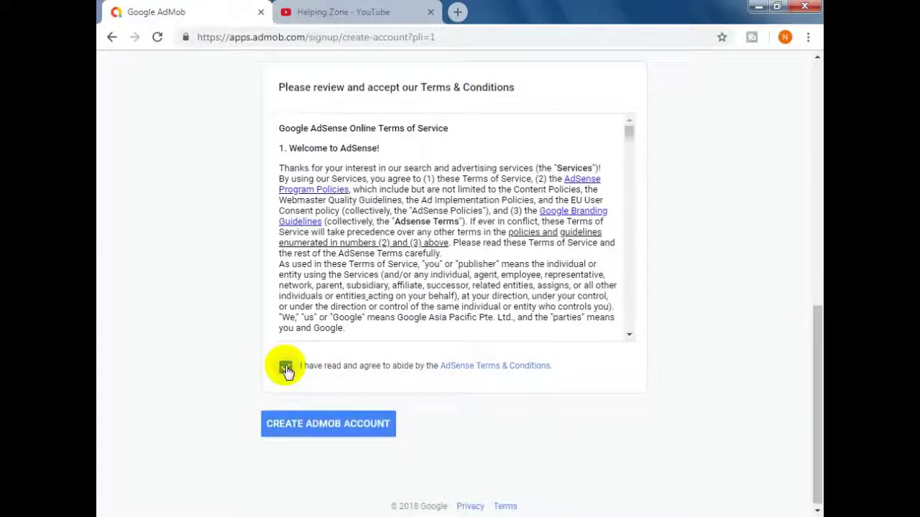
left_click(326, 431)
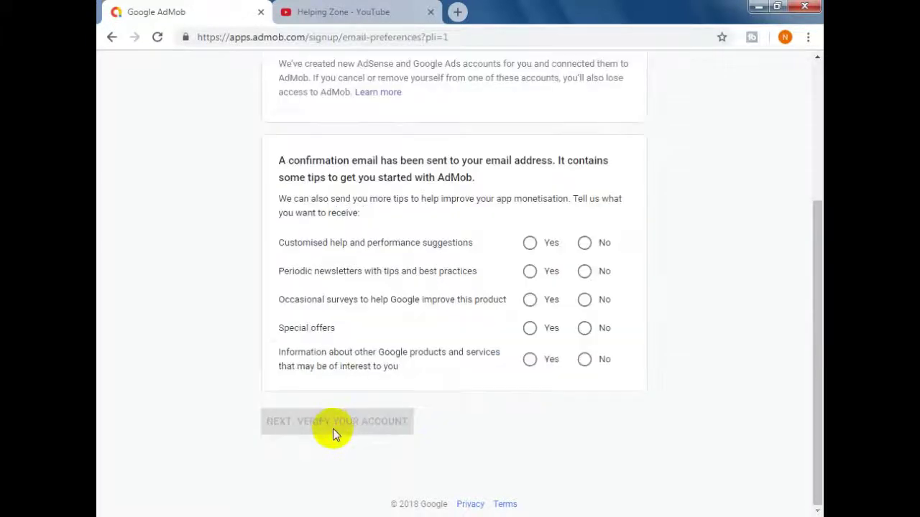
Answer Yes to all five e-mail preferences and proceed to account verification.
left_click_drag(819, 295, 807, 277)
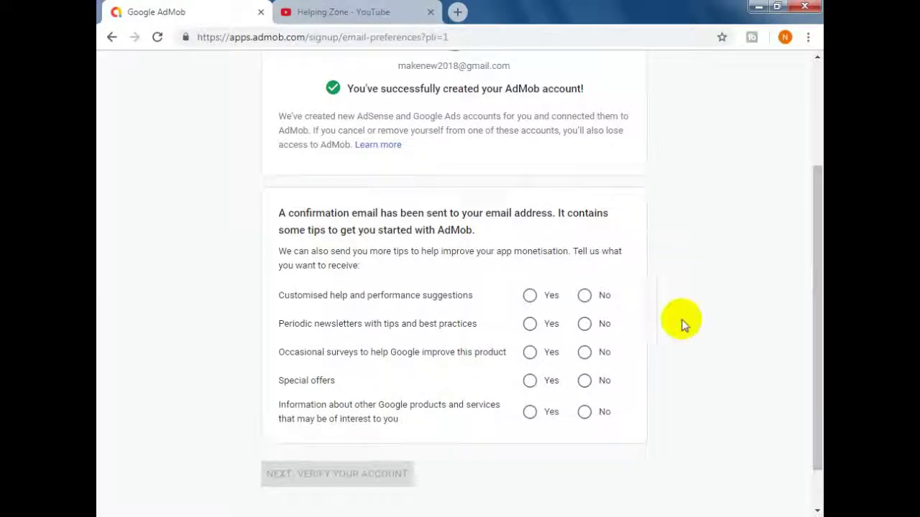
left_click(530, 295)
left_click(530, 324)
left_click(530, 352)
left_click(529, 380)
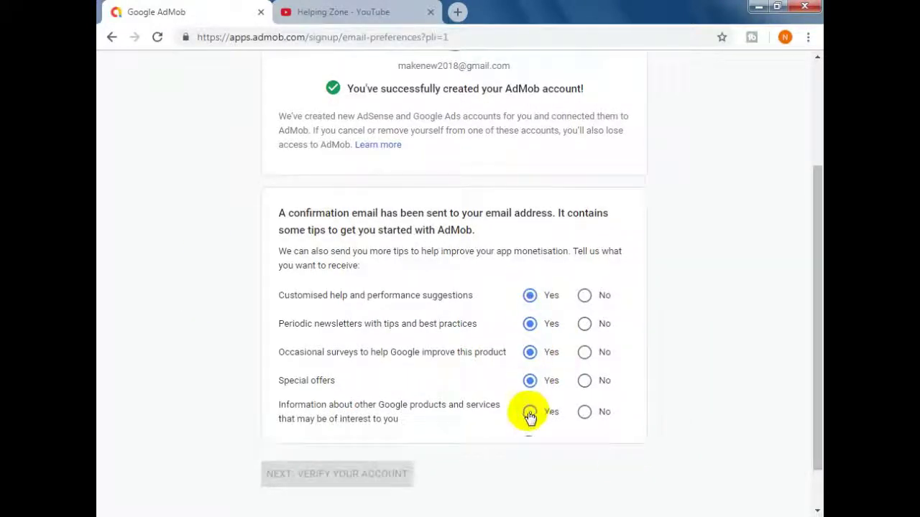
left_click(530, 412)
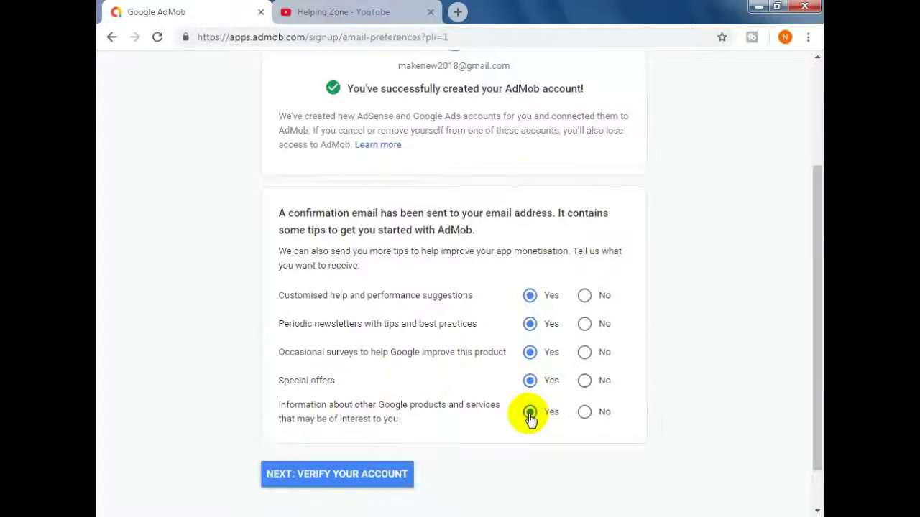
left_click(380, 473)
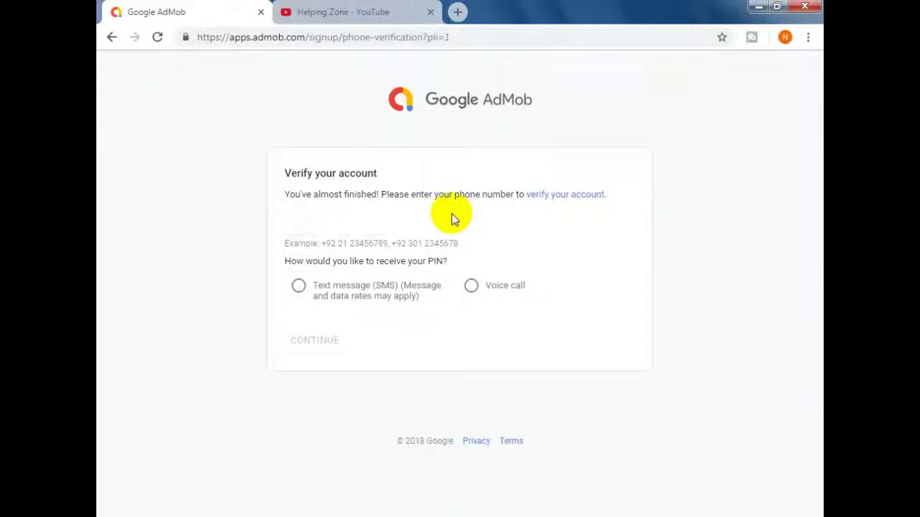
Choose voice call as the method for receiving the PIN on the phone verification form.
left_click(332, 233)
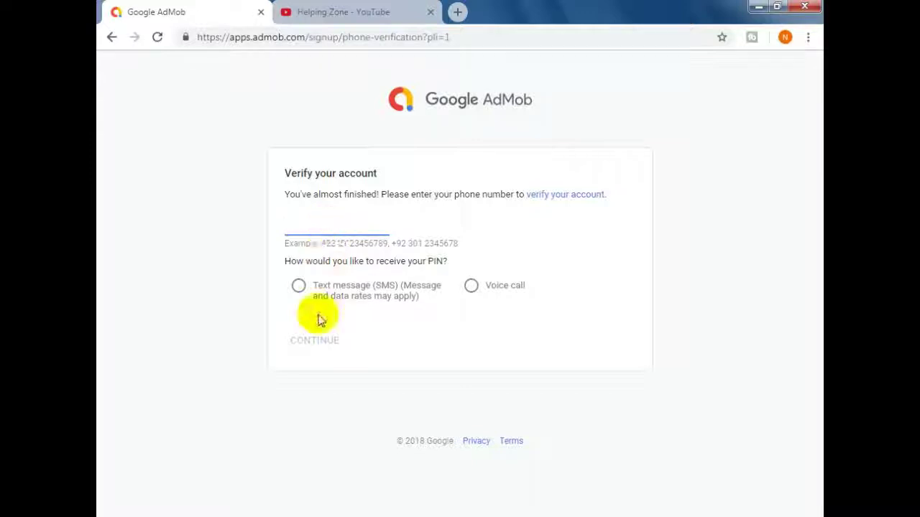
left_click(299, 287)
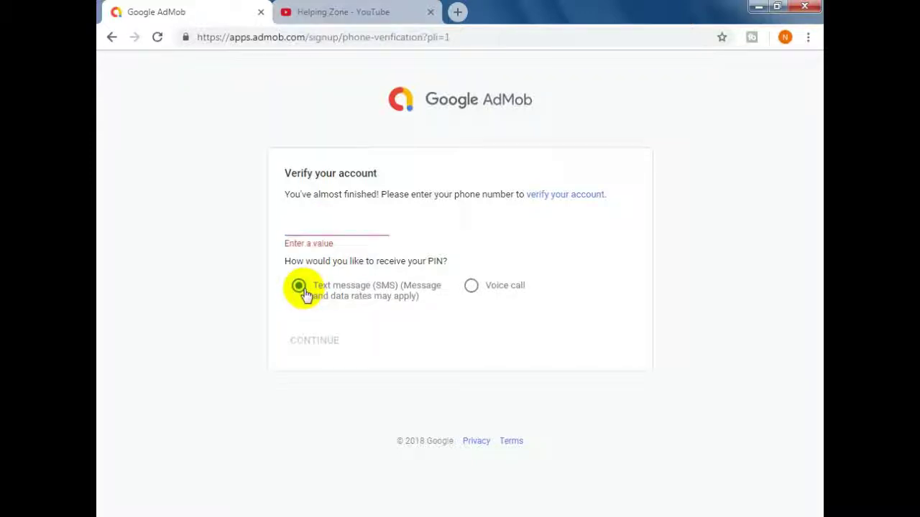
left_click(479, 288)
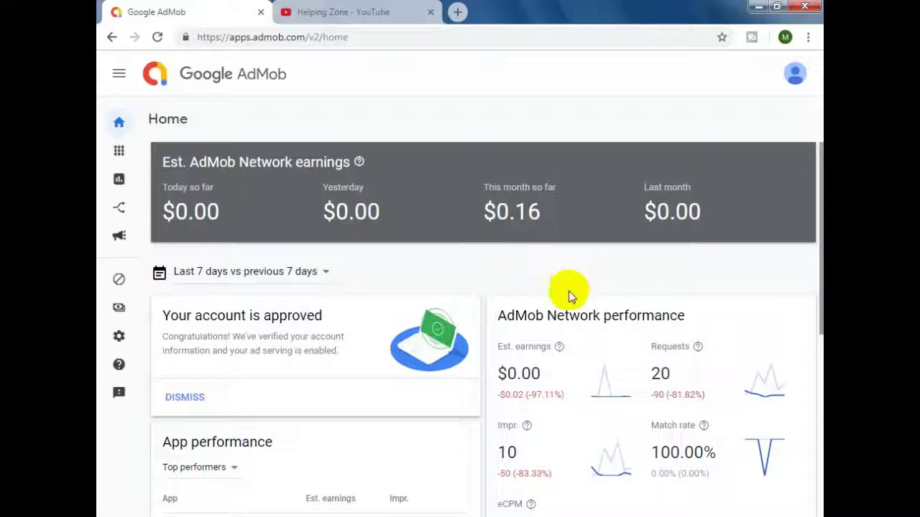
scroll(817, 236, "down", 1)
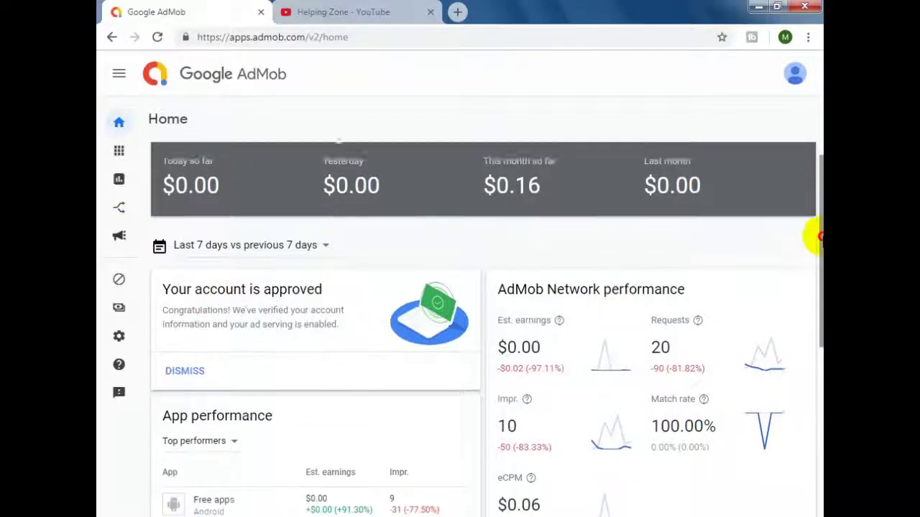
scroll(819, 200, "up", 1)
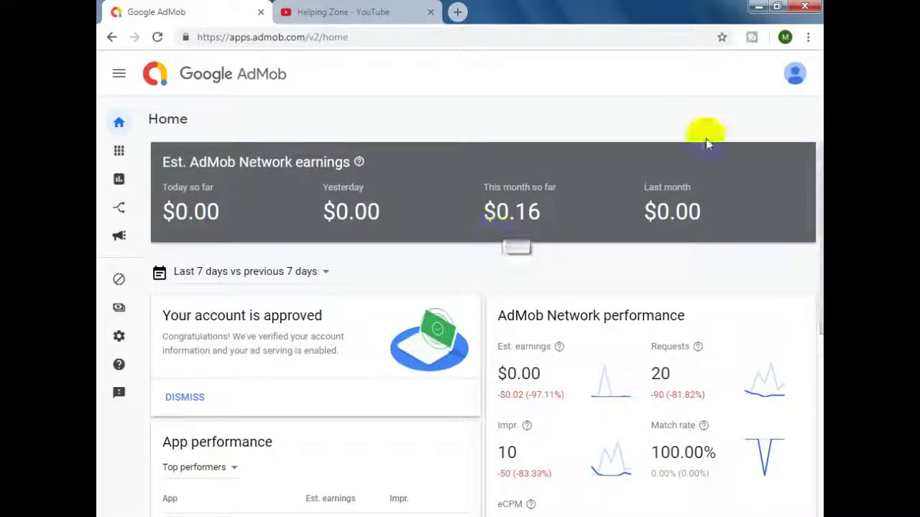
mouse_move(818, 194)
left_mouse_down()
mouse_move(815, 297)
mouse_move(817, 184)
left_mouse_up()
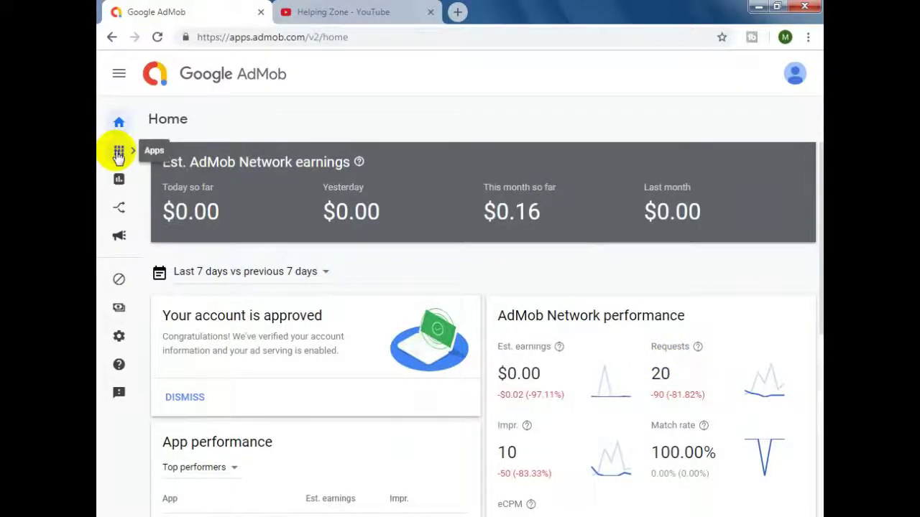
Start adding a new app and declare it as not published on Google Play or the App Store.
mouse_move(119, 157)
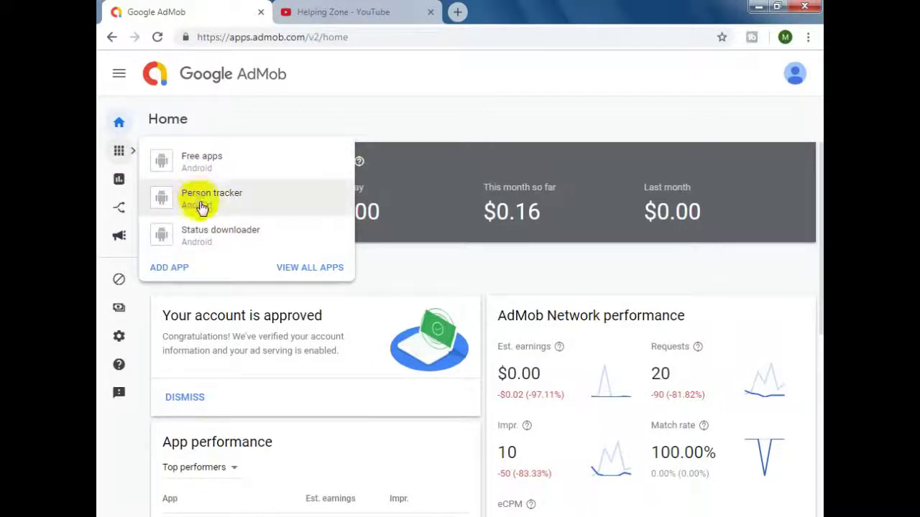
left_click(175, 269)
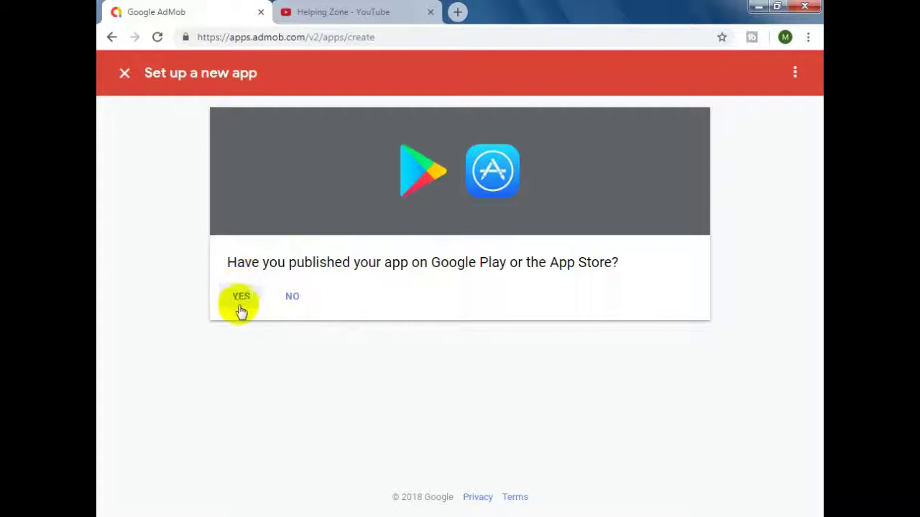
left_click(294, 300)
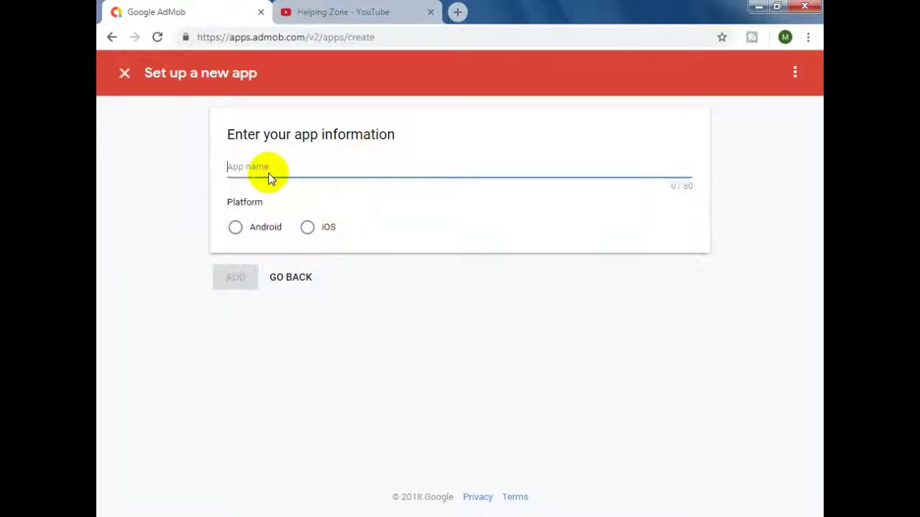
Name the new app Test app, set its platform to Android, and add it to AdMob.
left_click(309, 230)
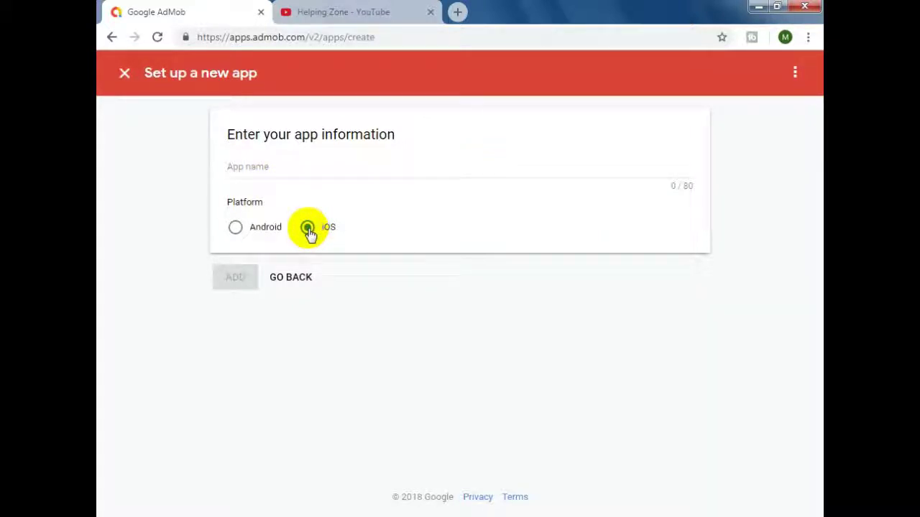
left_click(238, 228)
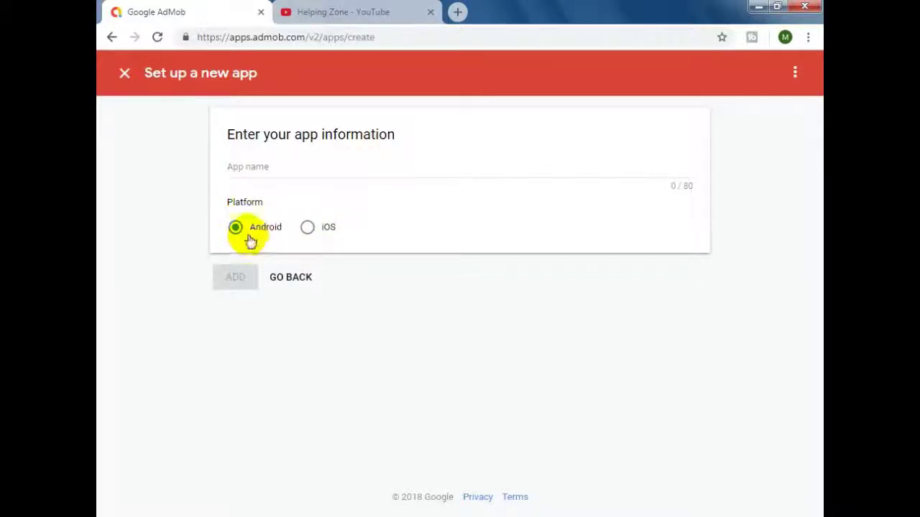
left_click(293, 169)
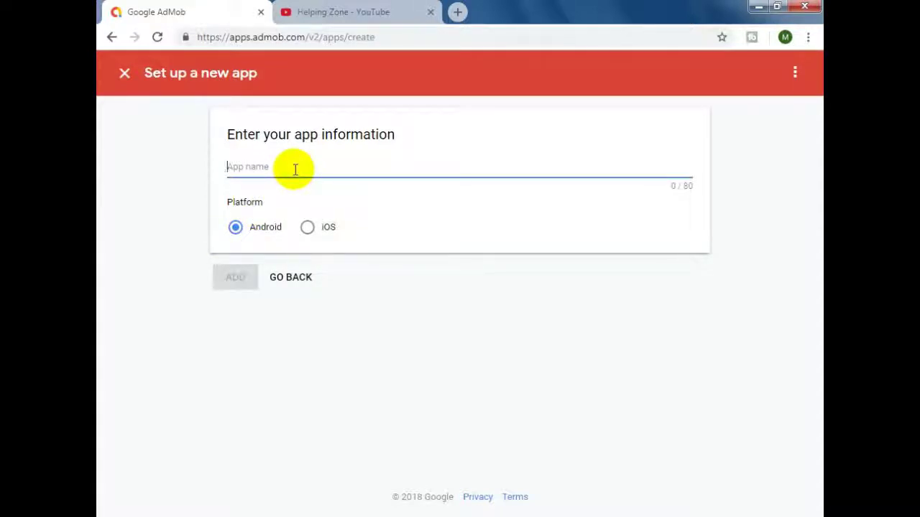
type("Test ")
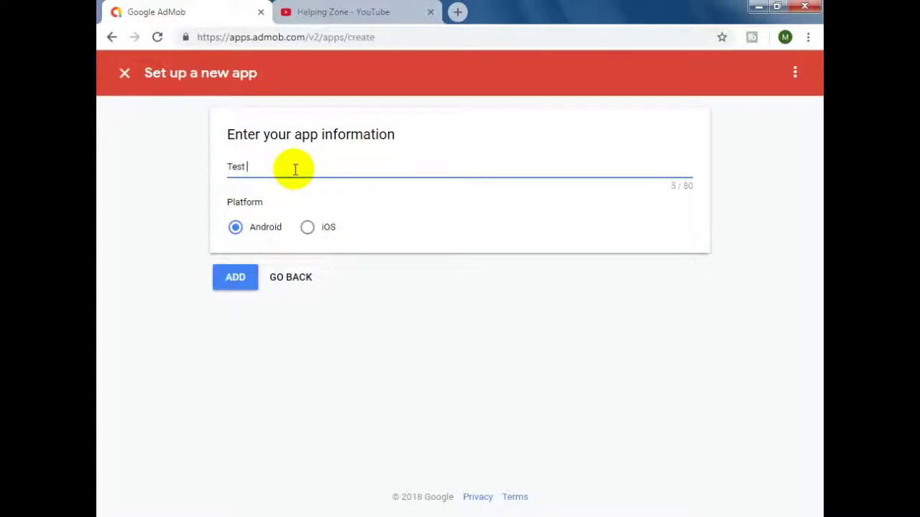
type("app")
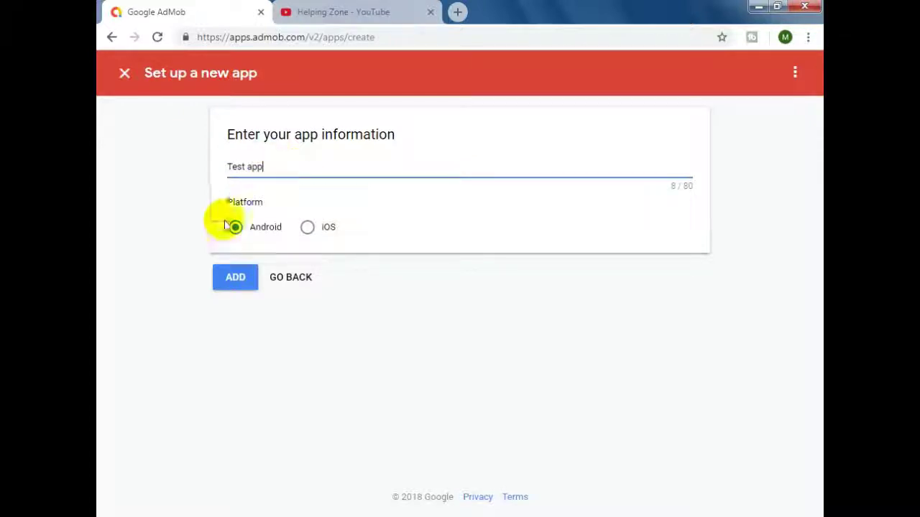
left_click(234, 275)
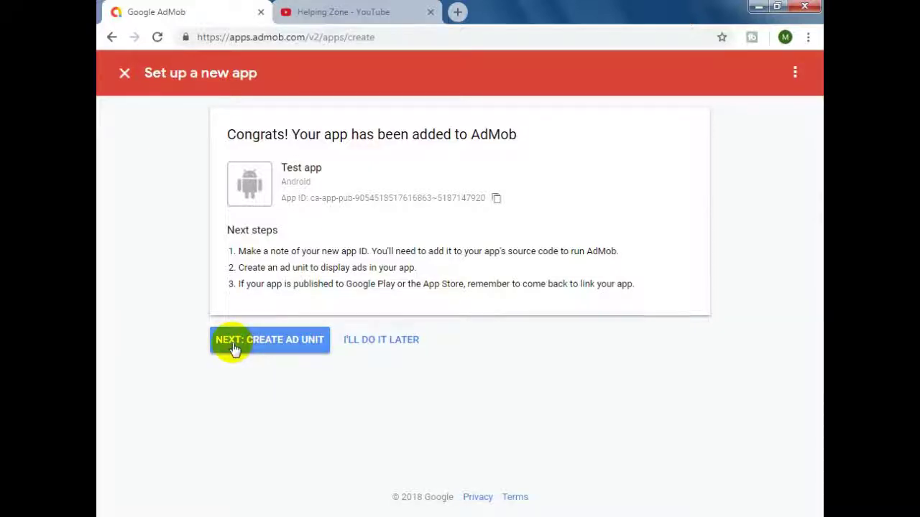
Create a Banner ad unit named Banner 1 for the Test app.
left_click(296, 352)
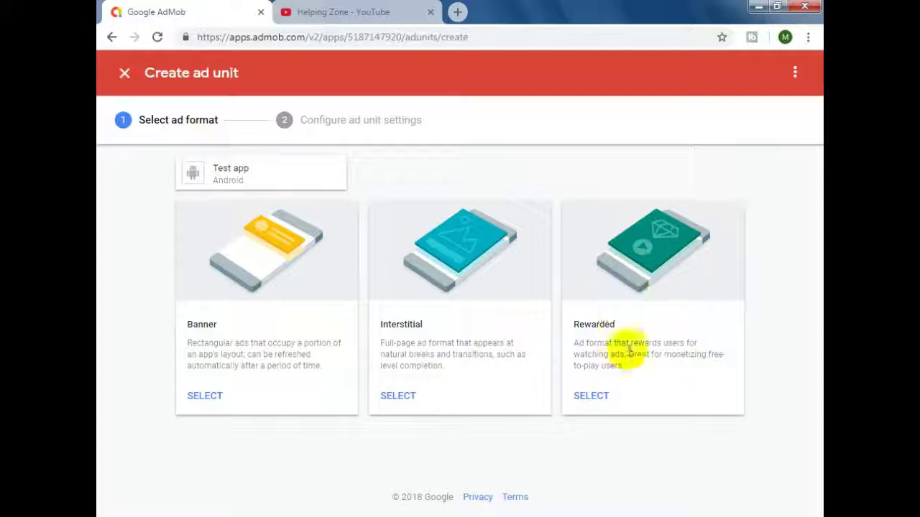
left_click(205, 398)
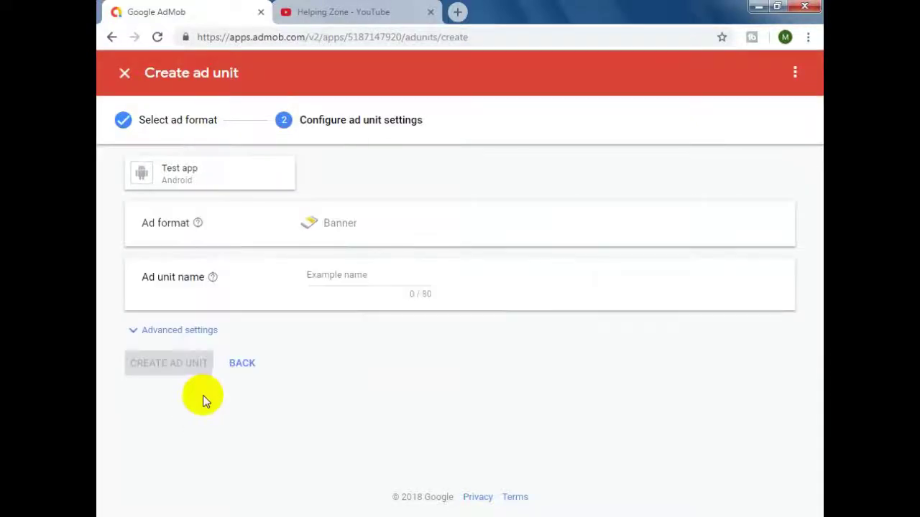
left_click(339, 276)
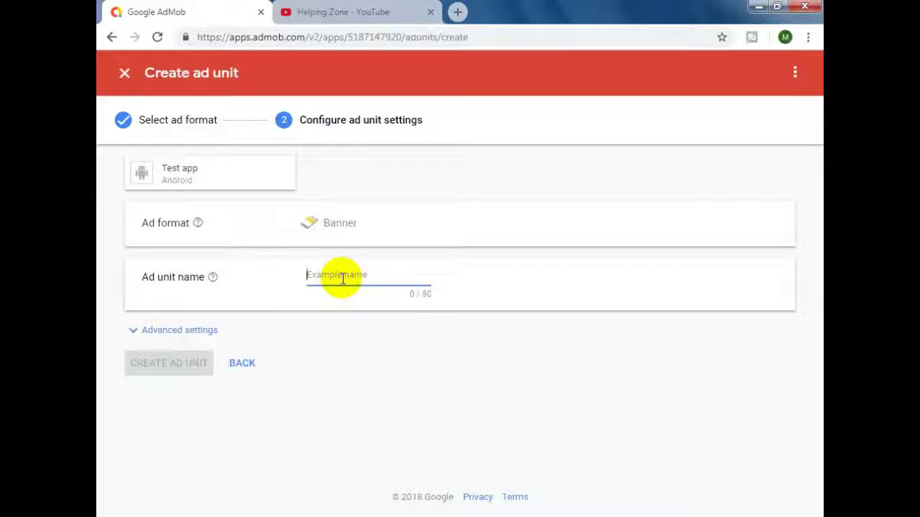
type("Banne")
key("BackSpace")
key("BackSpace")
key("BackSpace")
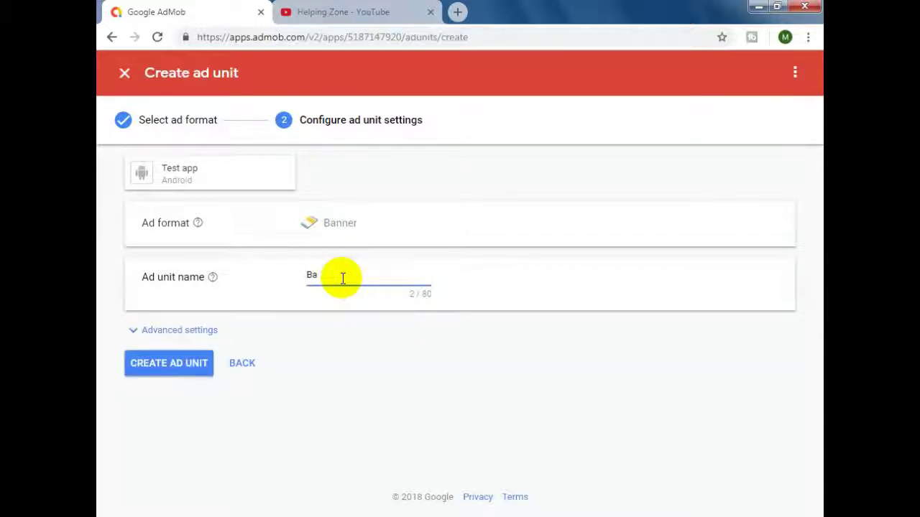
type("nner 1")
left_click(163, 373)
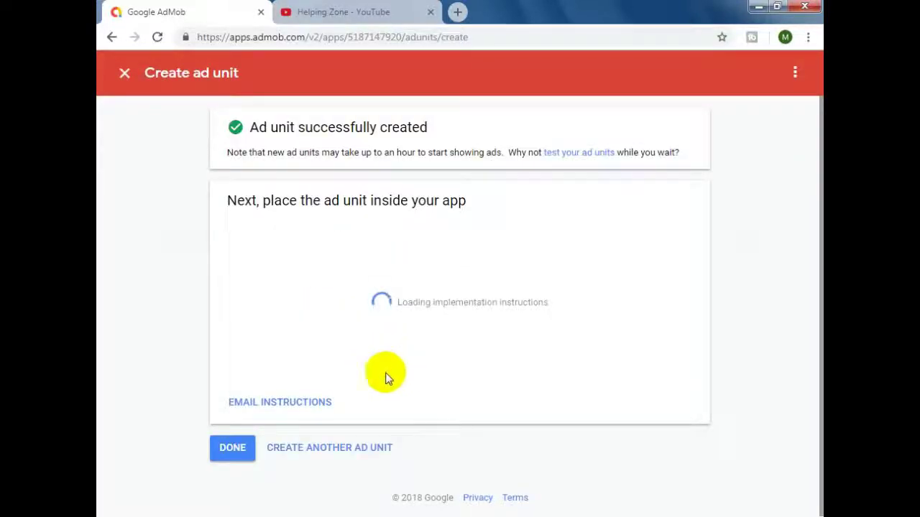
Create another ad unit for the Test app in the Interstitial format, named Interstitial 1.
left_click(304, 466)
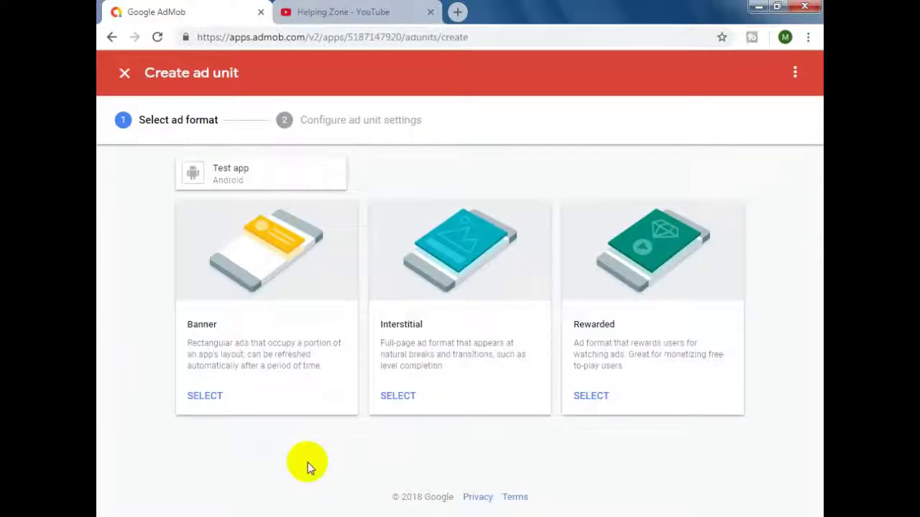
left_click(399, 396)
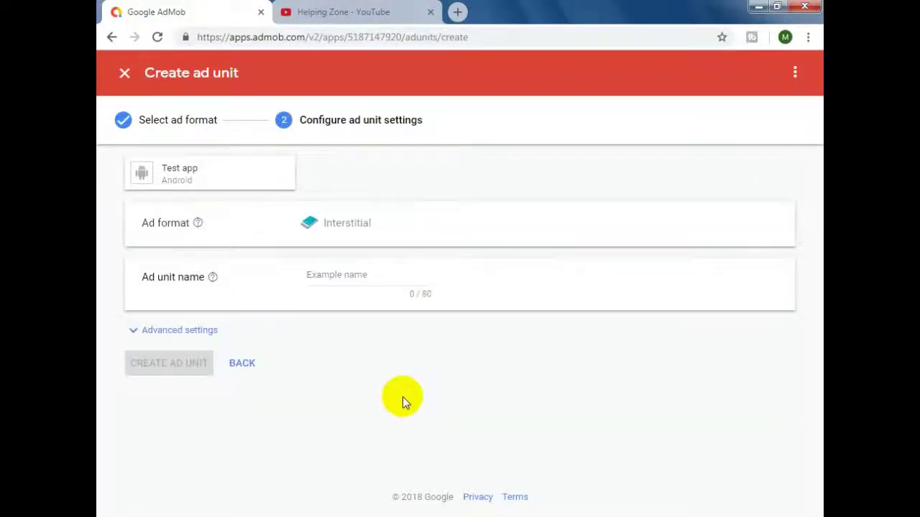
left_click(337, 276)
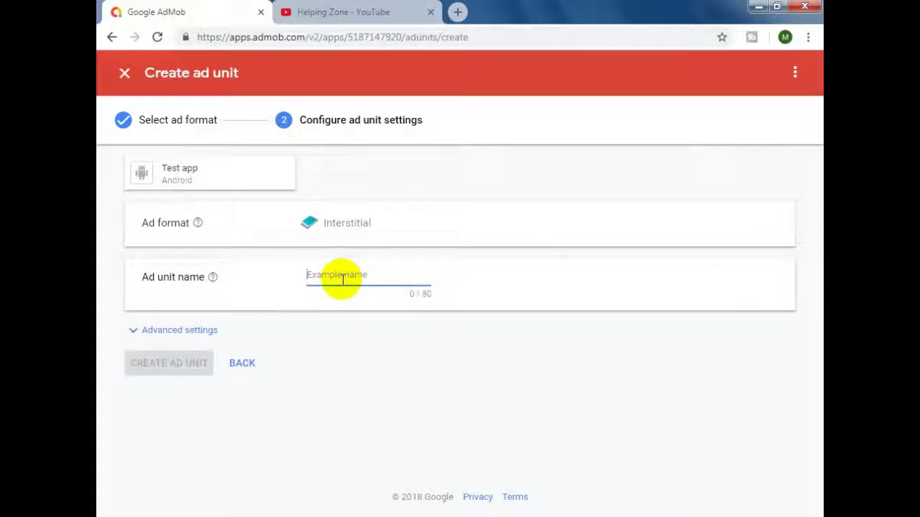
type("Int")
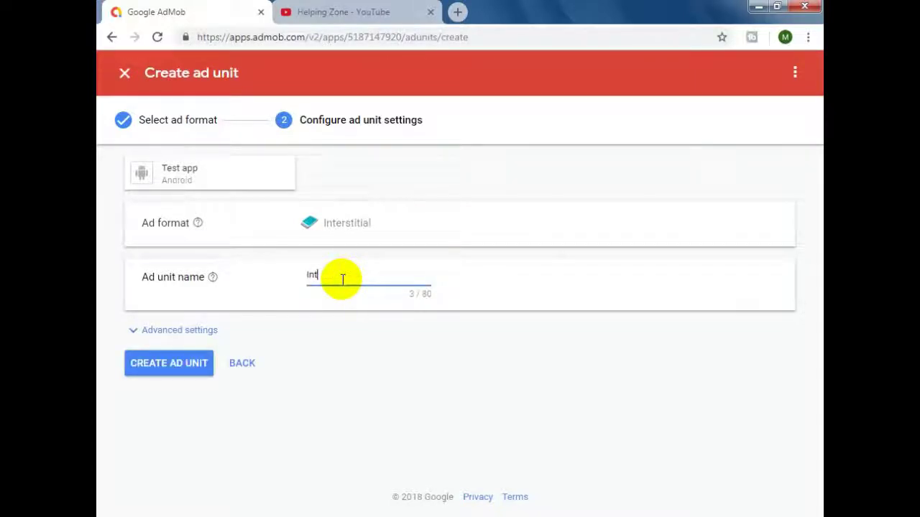
type("erstitial 1")
left_click(189, 363)
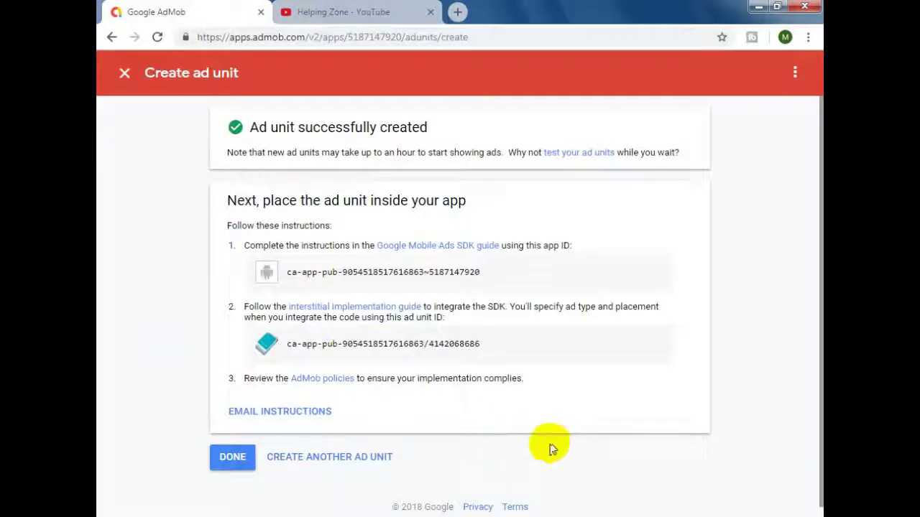
Create a Rewarded ad unit named rewarded 1, keeping the default reward settings, and finish to return to the ad units list.
left_click(286, 463)
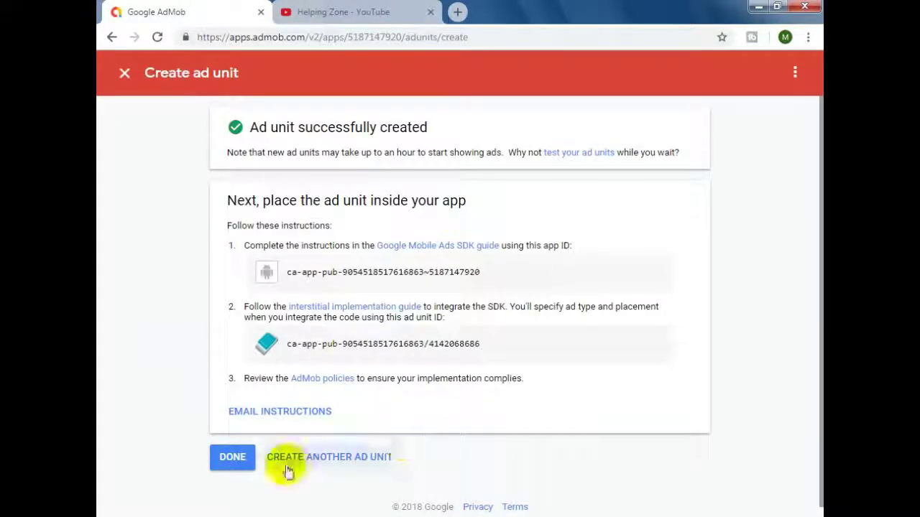
left_click(323, 468)
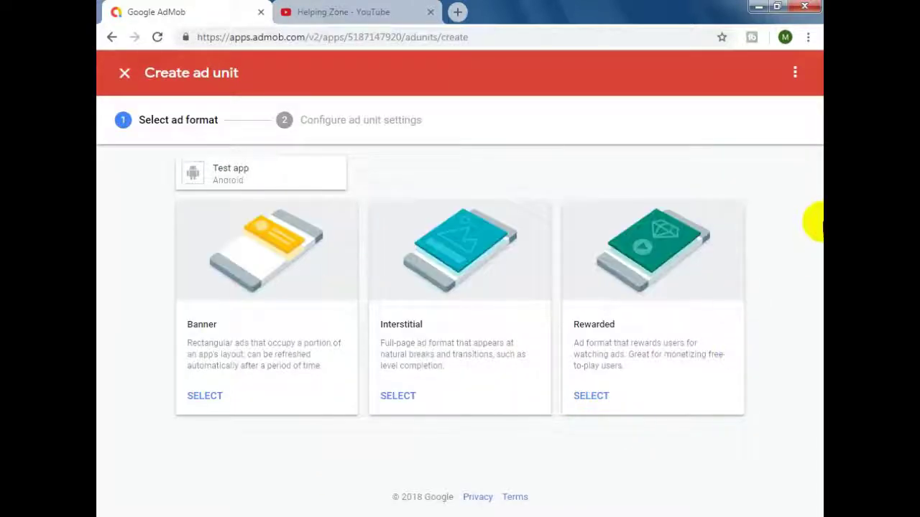
left_click(600, 406)
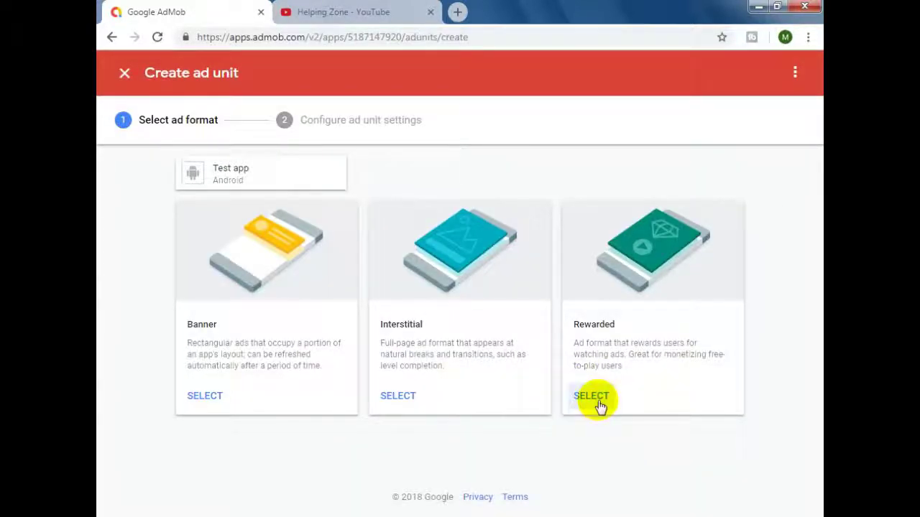
left_click(355, 273)
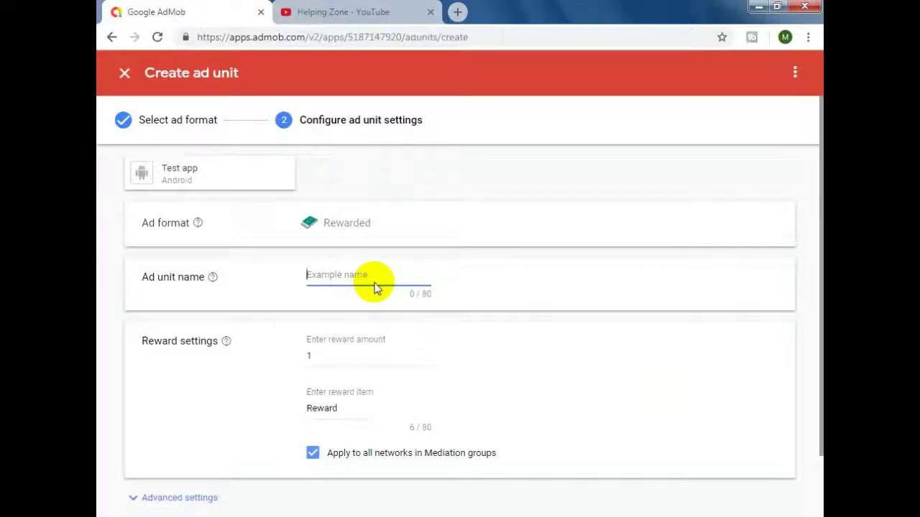
type("rewarded 1")
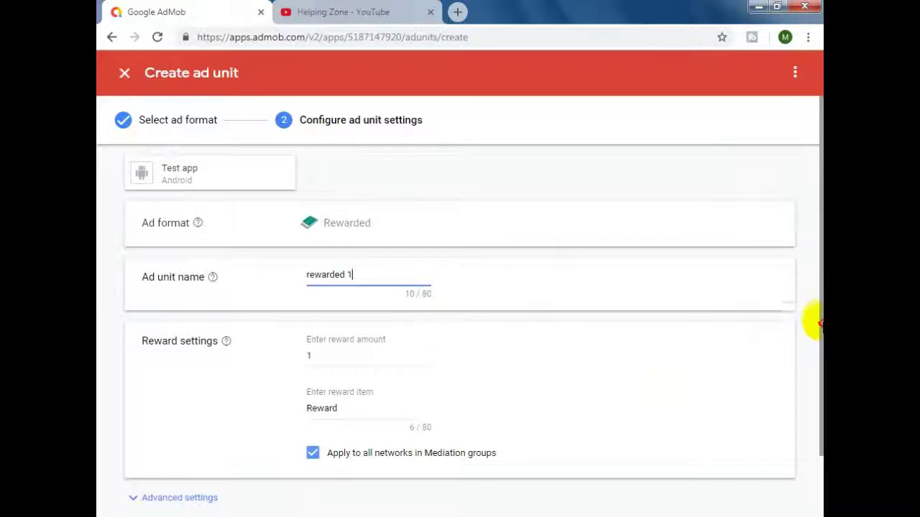
scroll(815, 323, "down", 2)
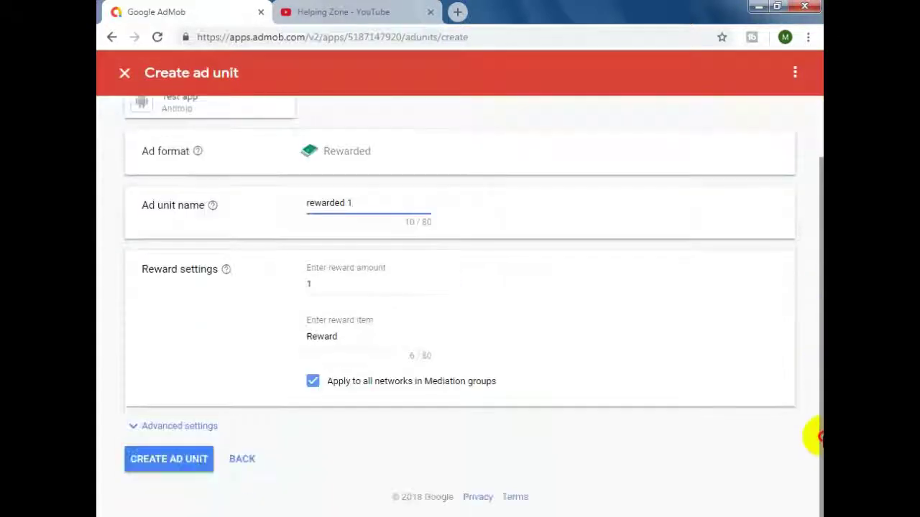
left_click(151, 463)
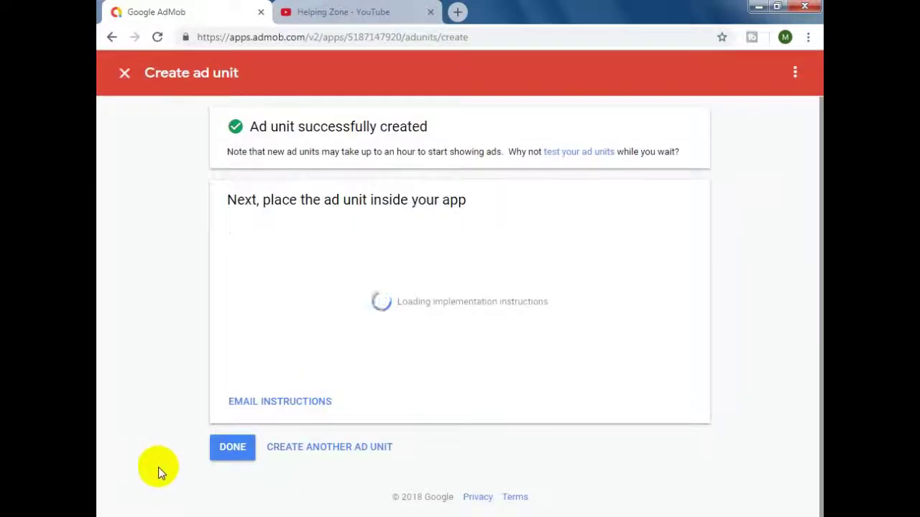
left_click(224, 454)
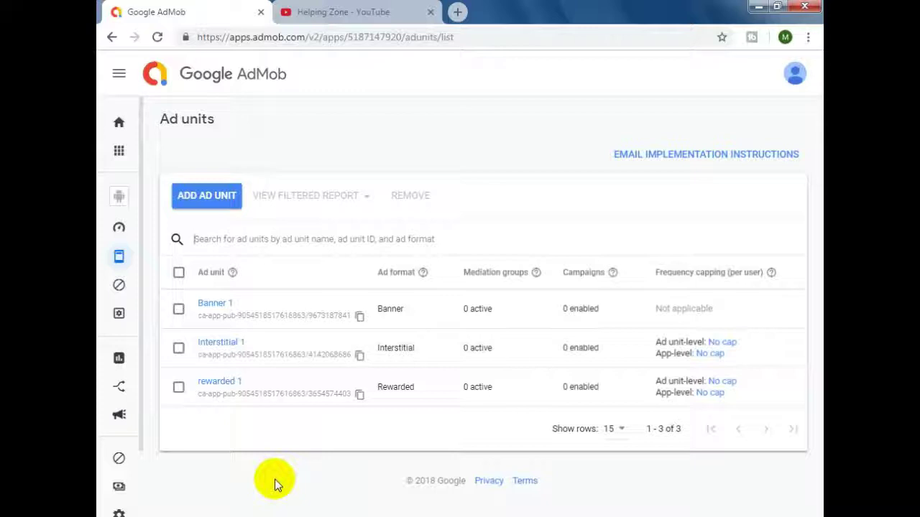
Copy the ad unit IDs of Banner 1, Interstitial 1 and rewarded 1, one at a time, ending with Banner 1.
left_click(359, 317)
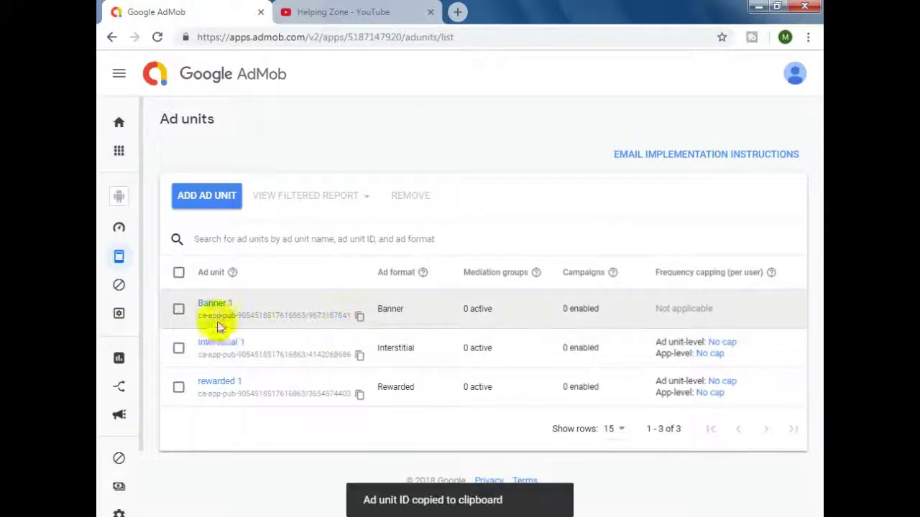
left_click_drag(200, 316, 365, 326)
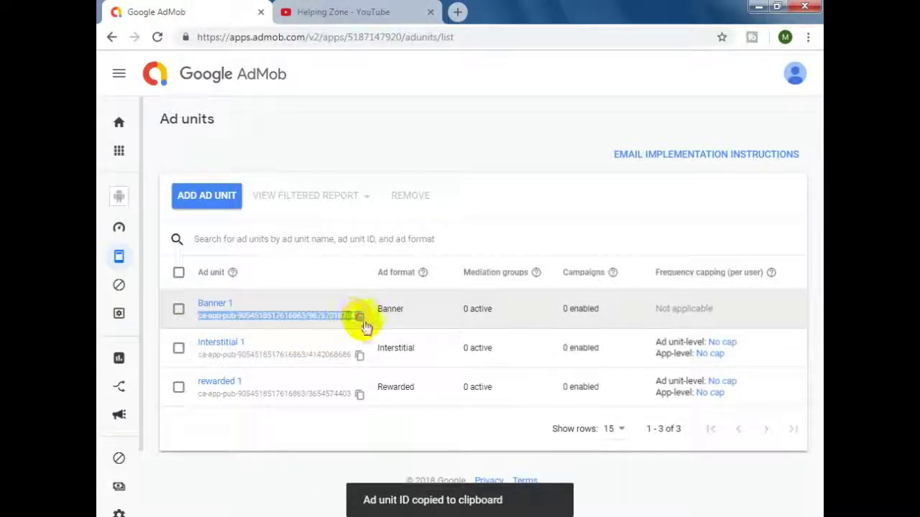
left_click(360, 318)
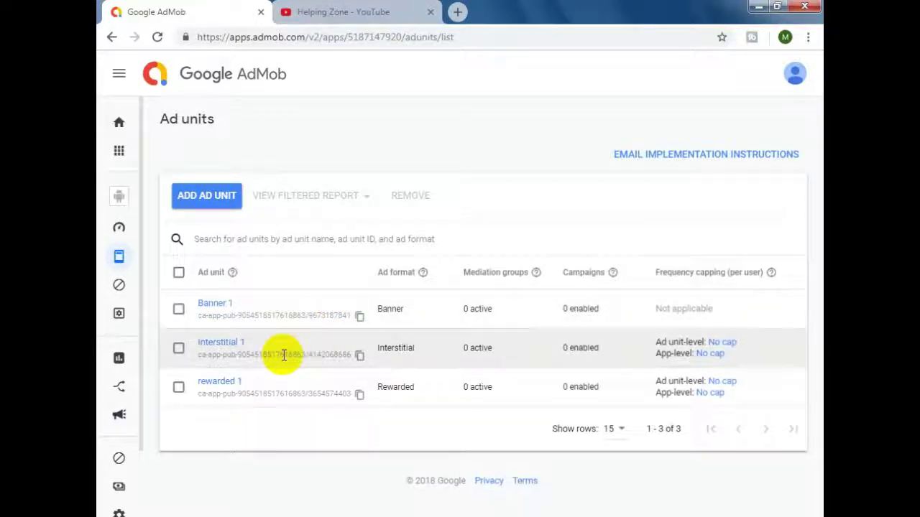
left_click(360, 356)
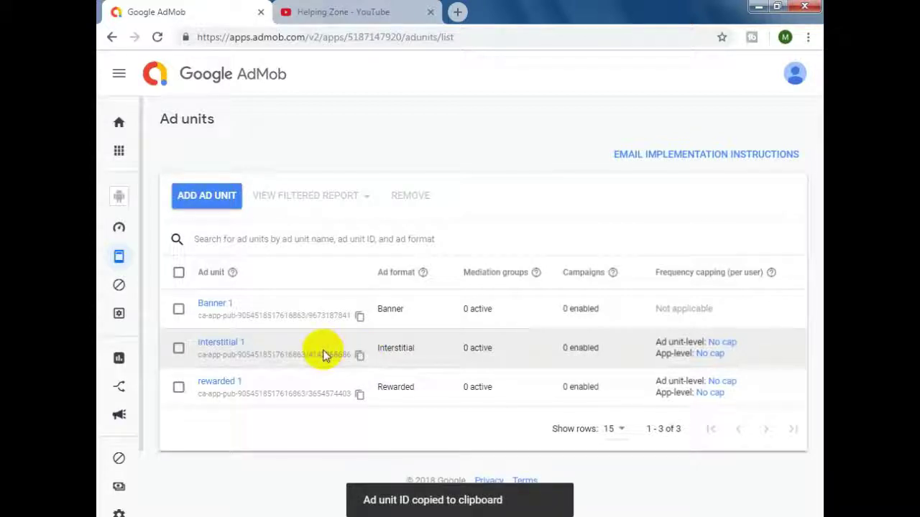
left_click(359, 397)
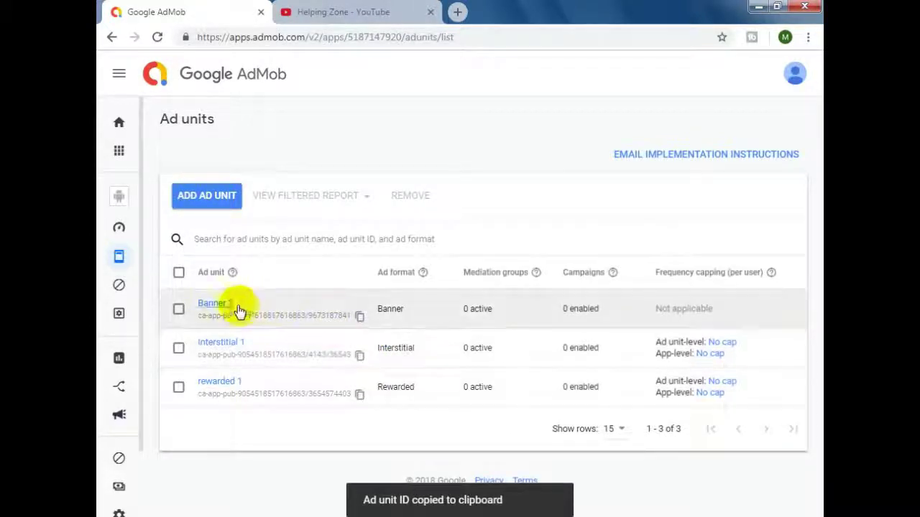
left_click(360, 317)
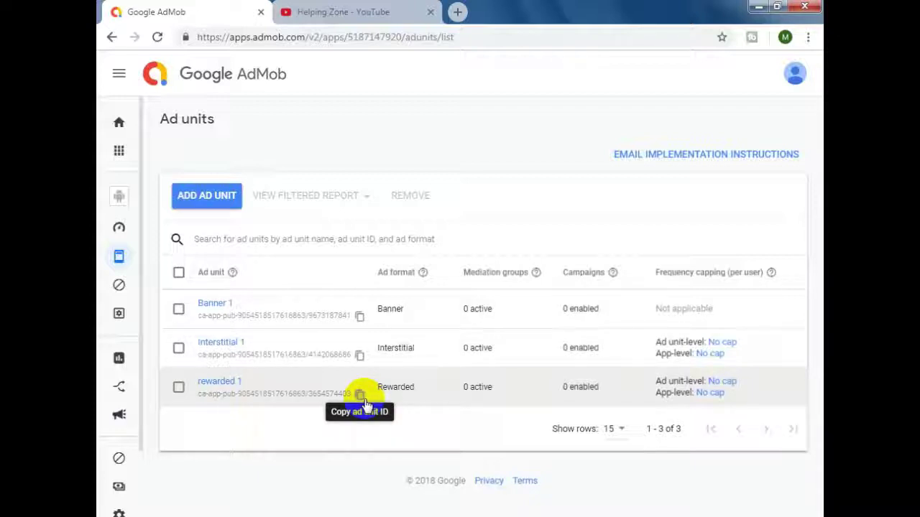
left_click(338, 11)
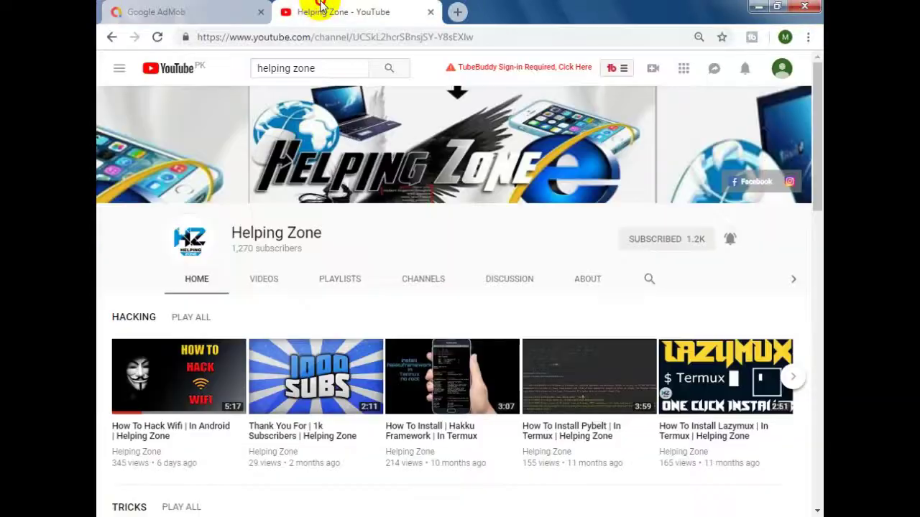
left_click(693, 241)
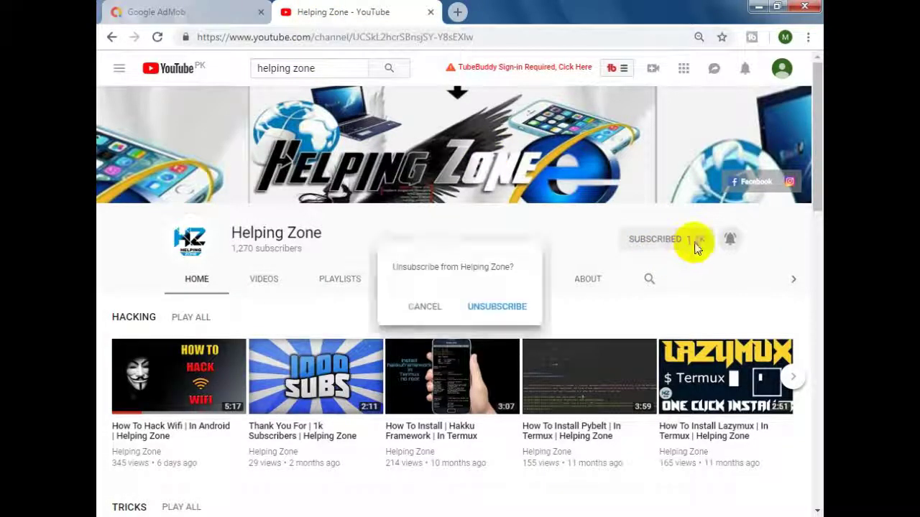
left_click(423, 300)
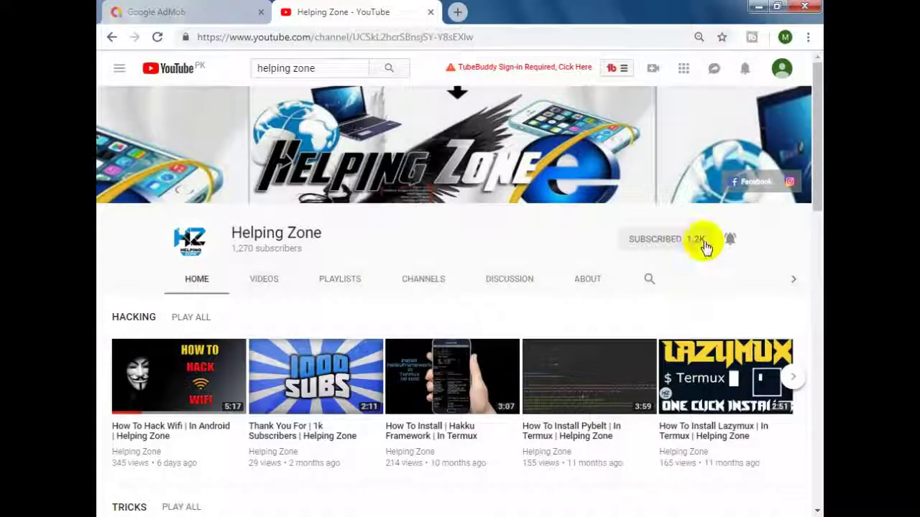